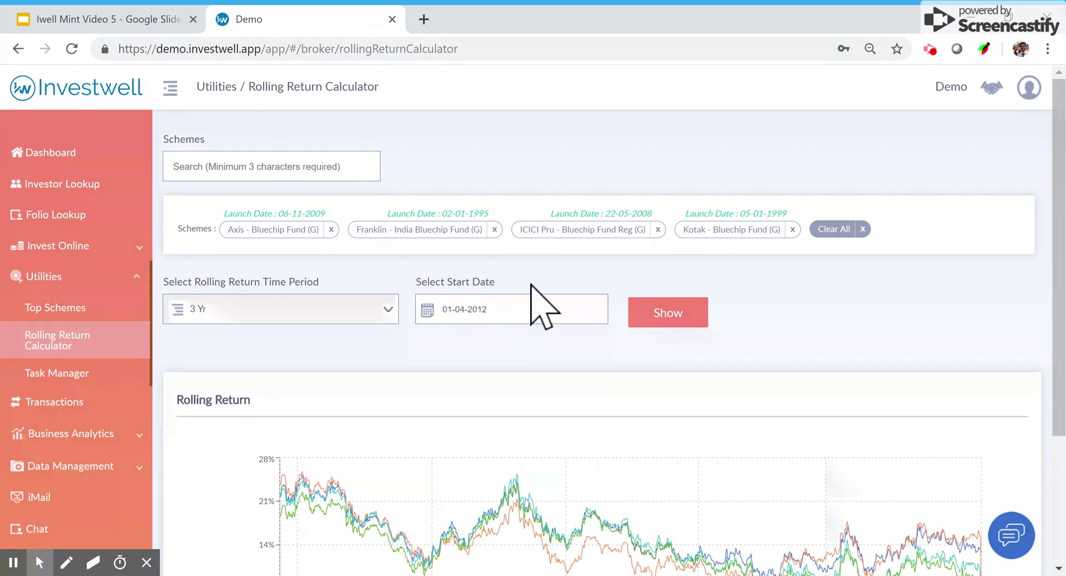
Set the rolling return time period to 5 Yr and regenerate the chart for the four bluechip funds.
scroll(535, 302, down, 3)
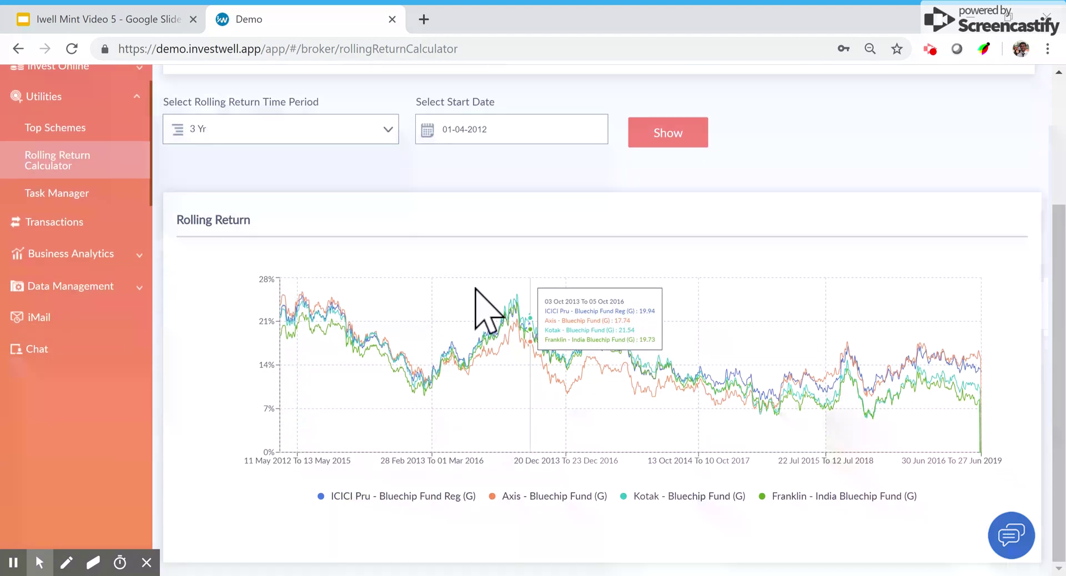
scroll(454, 226, up, 1)
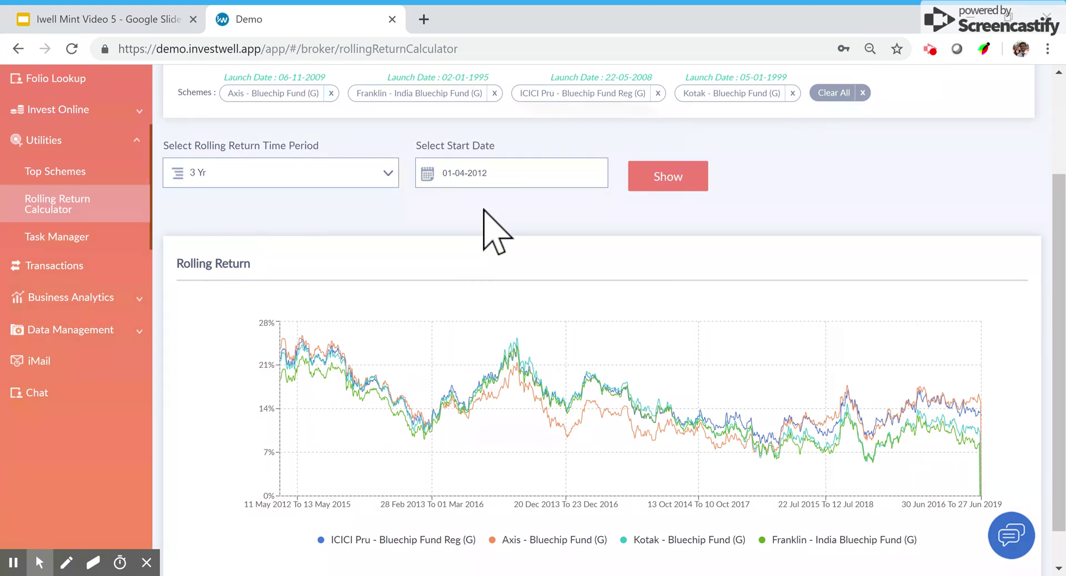
scroll(488, 226, down, 1)
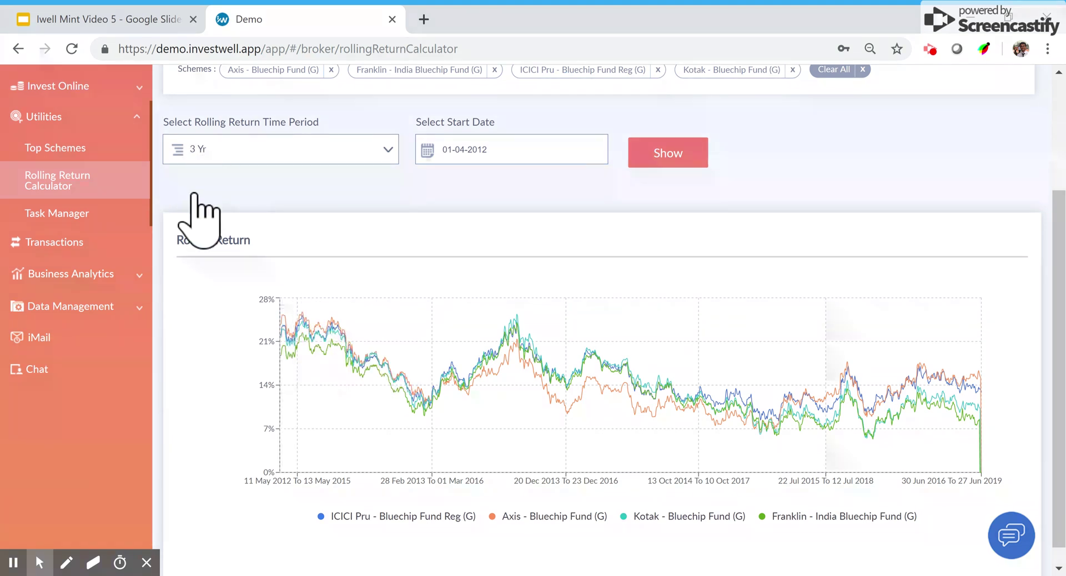
mouse_move(304, 361)
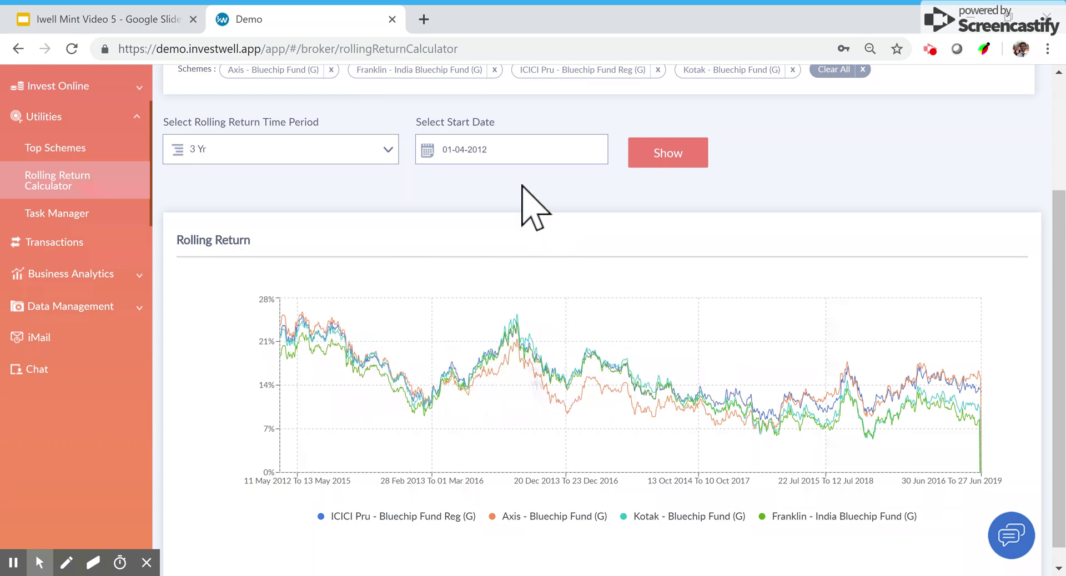
click(501, 148)
click(349, 151)
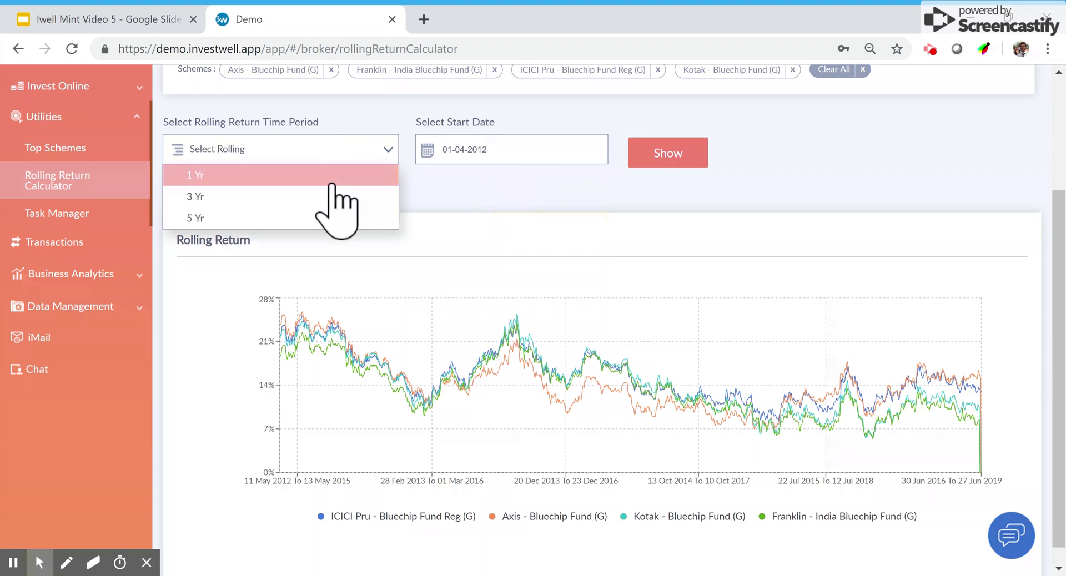
click(333, 220)
click(672, 160)
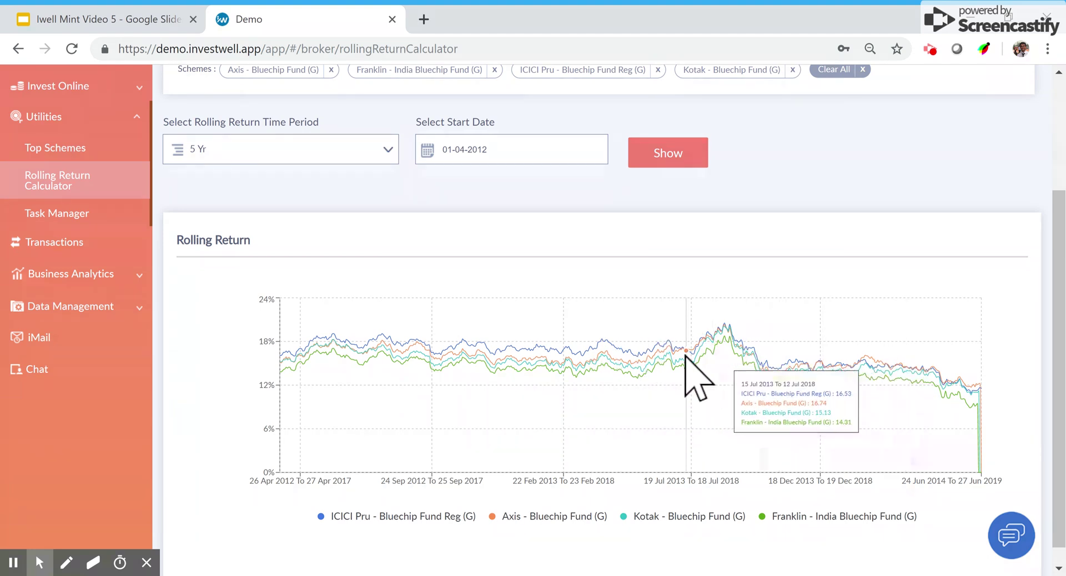
Search the schemes for "smal", add Aditya Birla SL - Small Cap Fund Reg (G) to the comparison and regenerate the chart.
scroll(605, 351, up, 2)
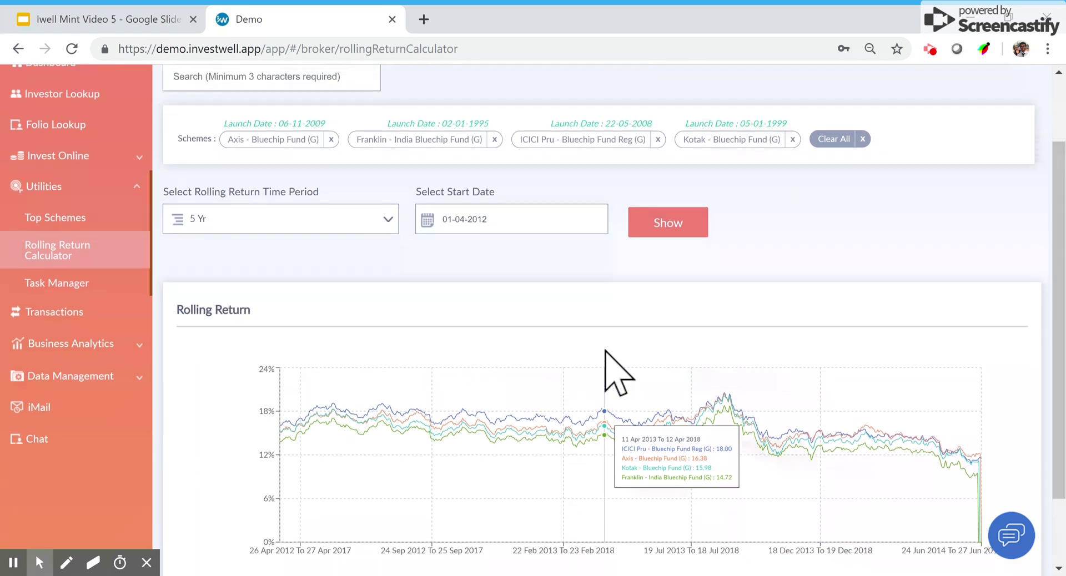
scroll(605, 351, up, 1)
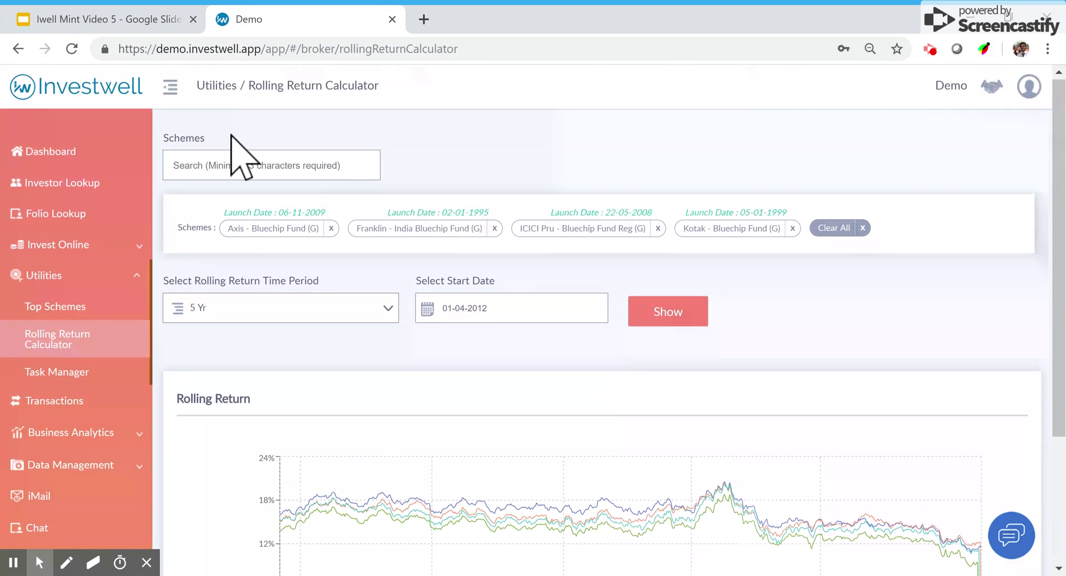
click(227, 163)
text(smal)
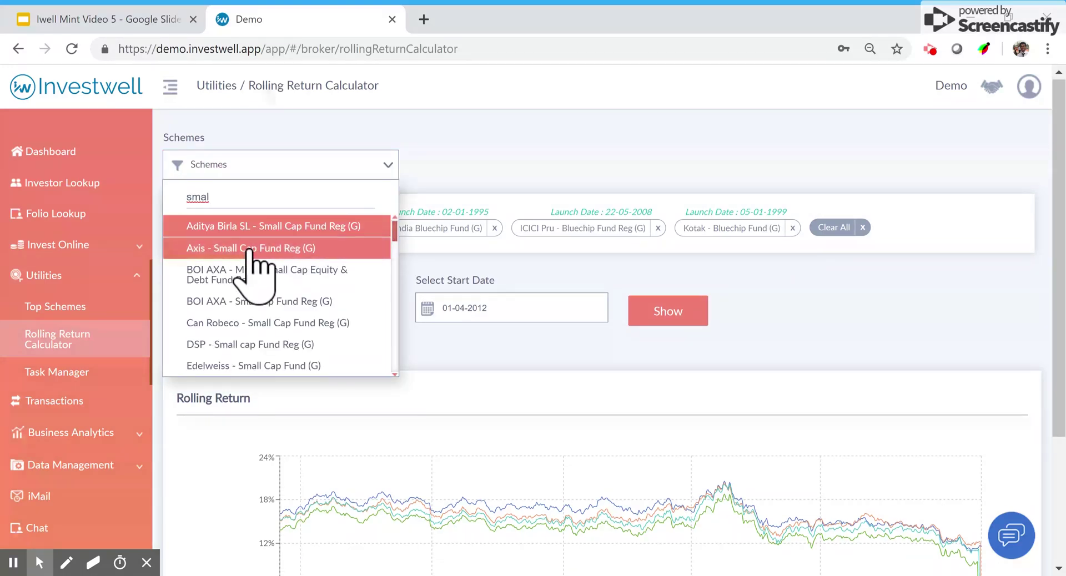
click(290, 227)
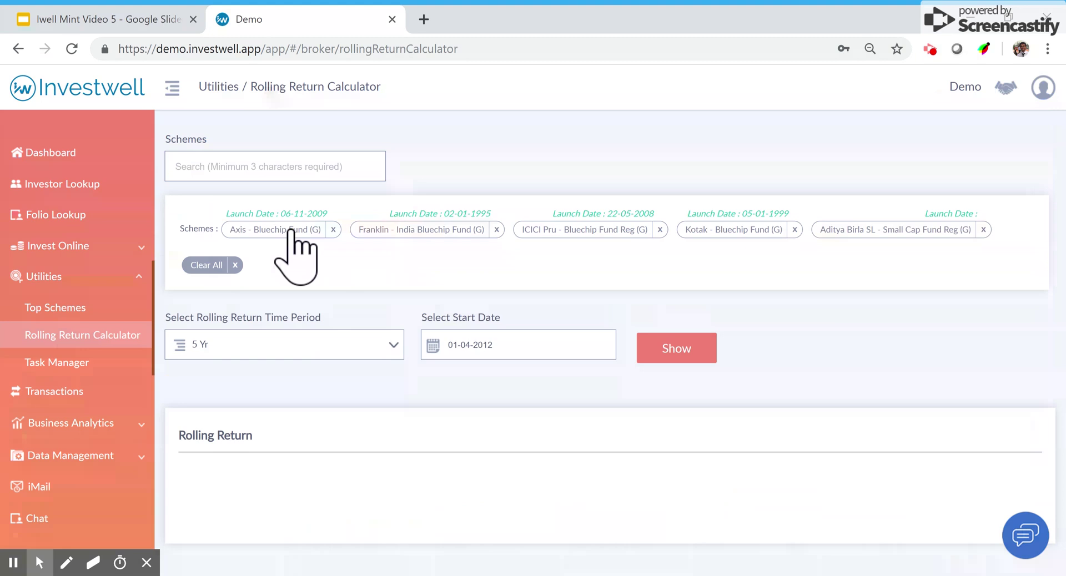
click(670, 352)
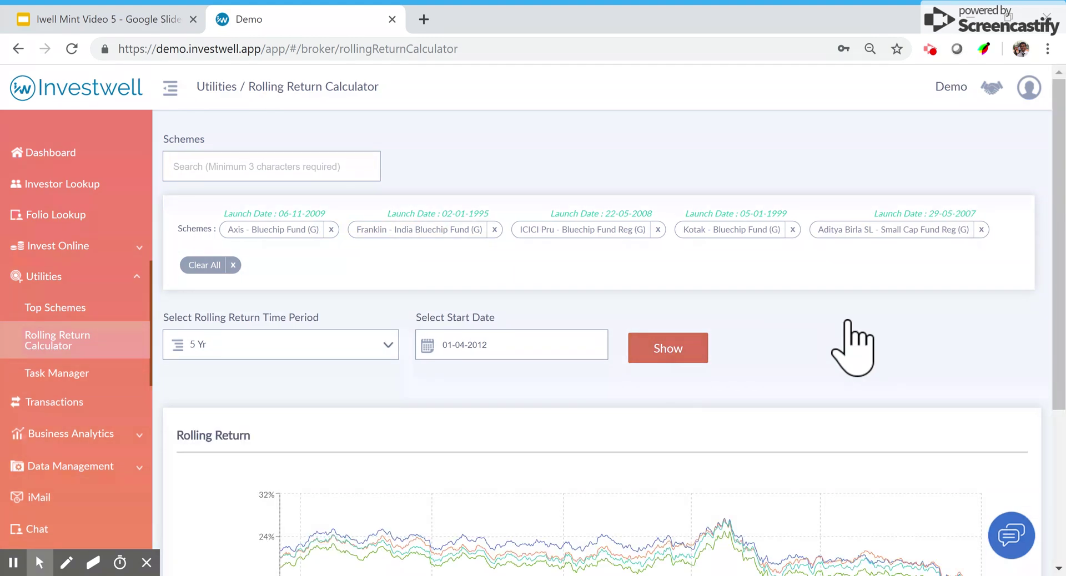
Examine the 5-year rolling return chart, comparing the small cap fund's returns with those of the bluechip funds.
scroll(850, 342, down, 2)
scroll(852, 347, down, 1)
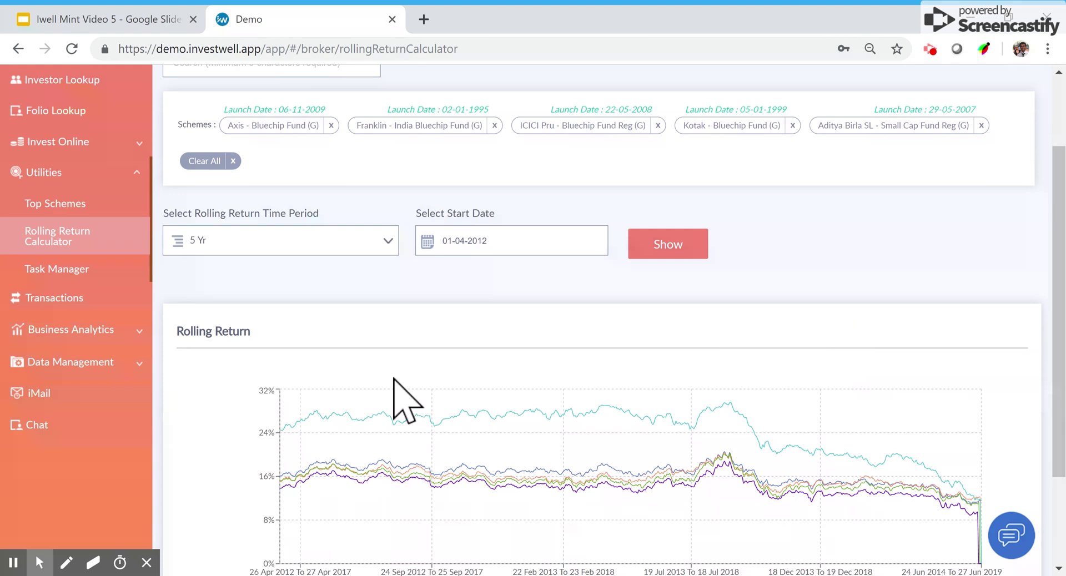
mouse_move(364, 399)
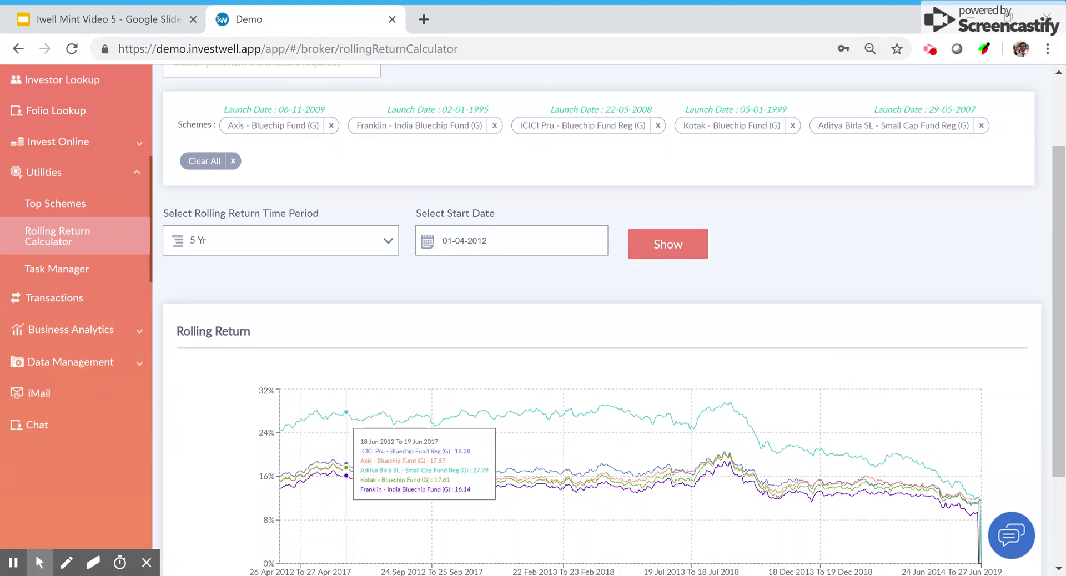
scroll(428, 361, down, 1)
scroll(428, 362, up, 1)
scroll(428, 361, down, 1)
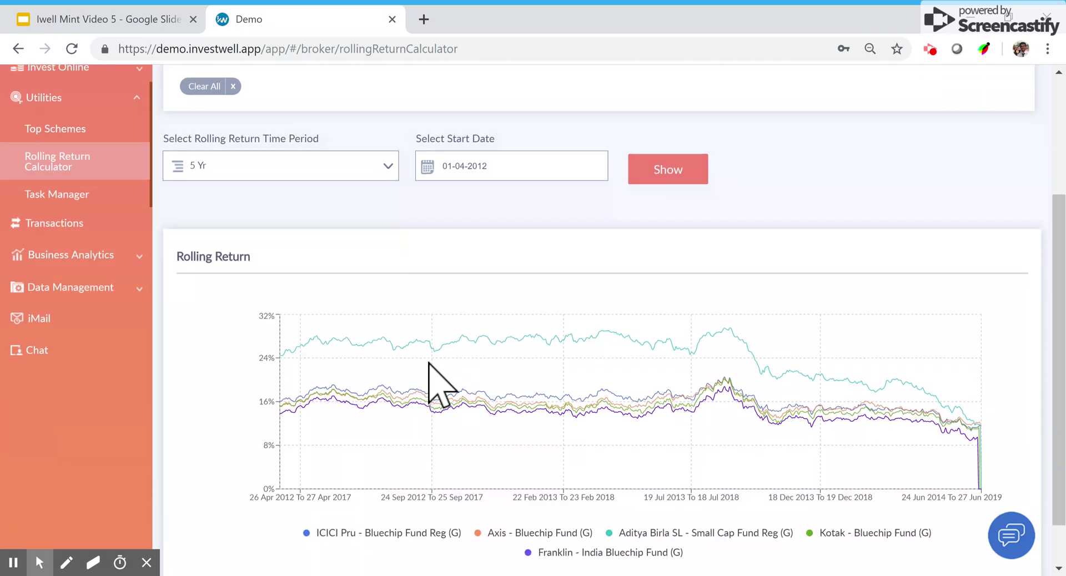
Set the rolling return start date to 01-04-2010 and regenerate the chart.
scroll(428, 361, up, 2)
scroll(428, 362, up, 2)
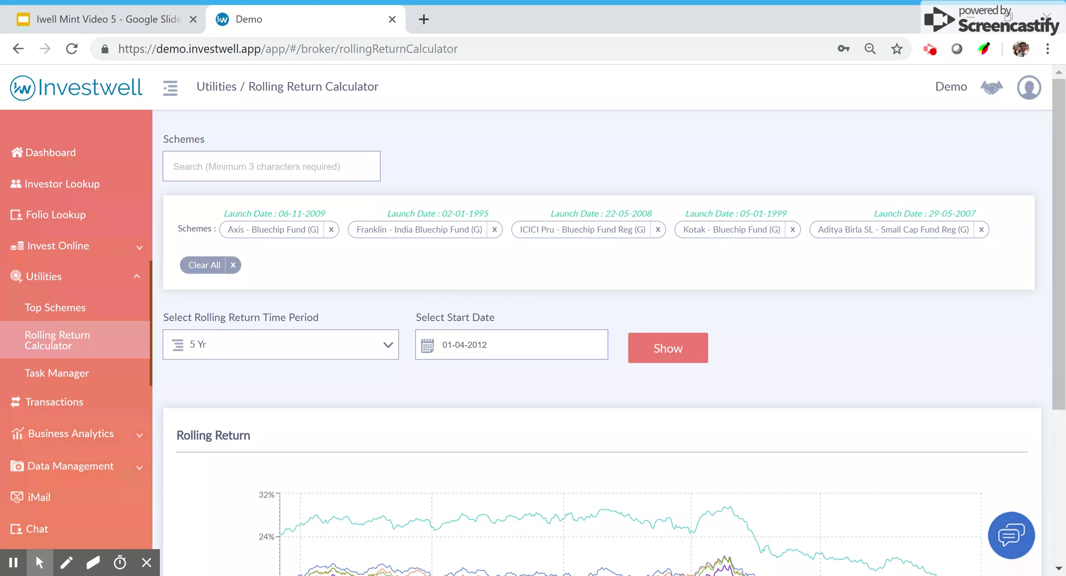
click(486, 347)
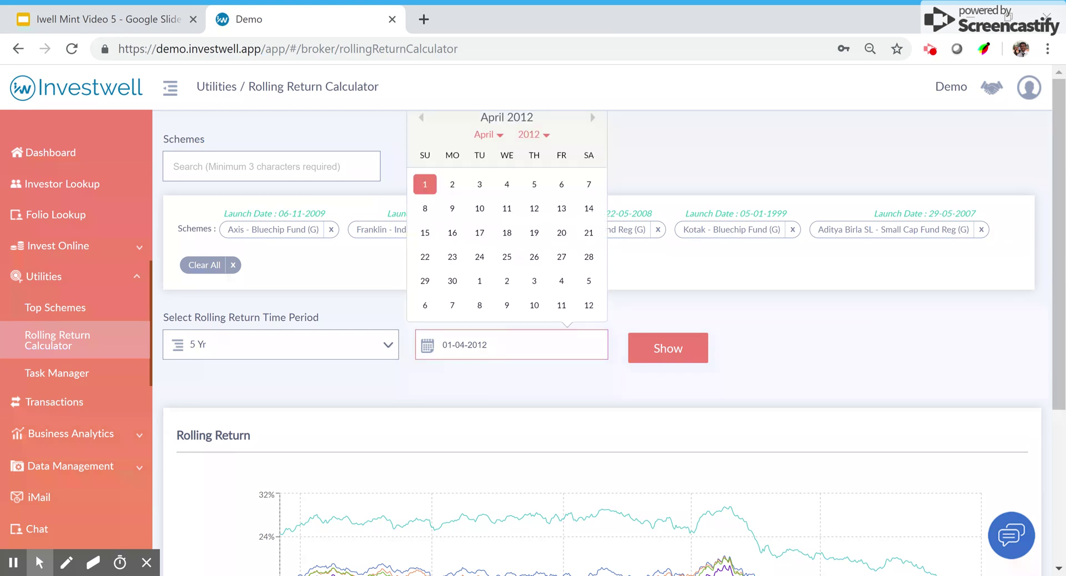
click(657, 302)
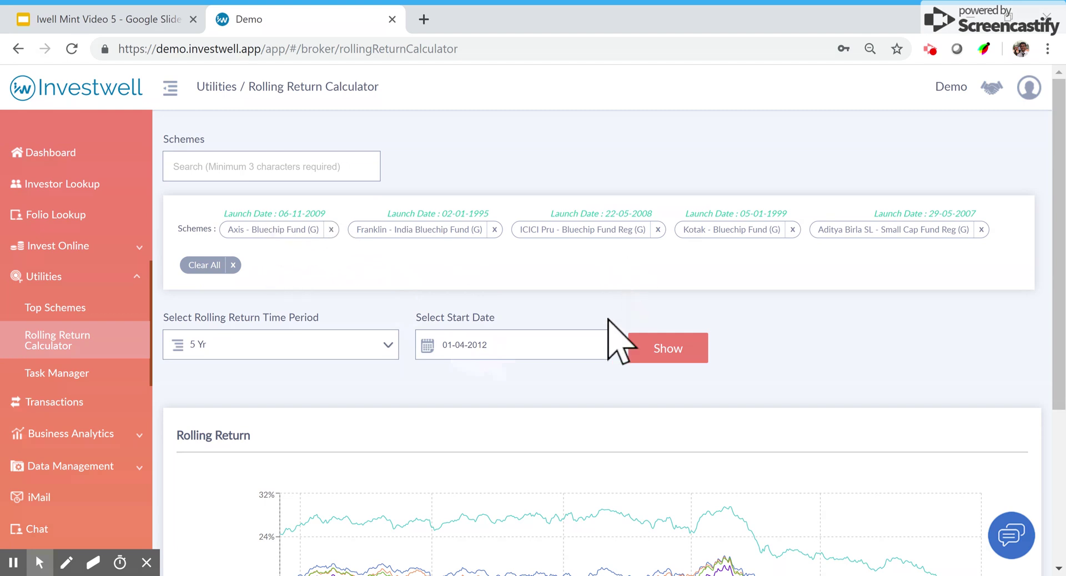
click(562, 345)
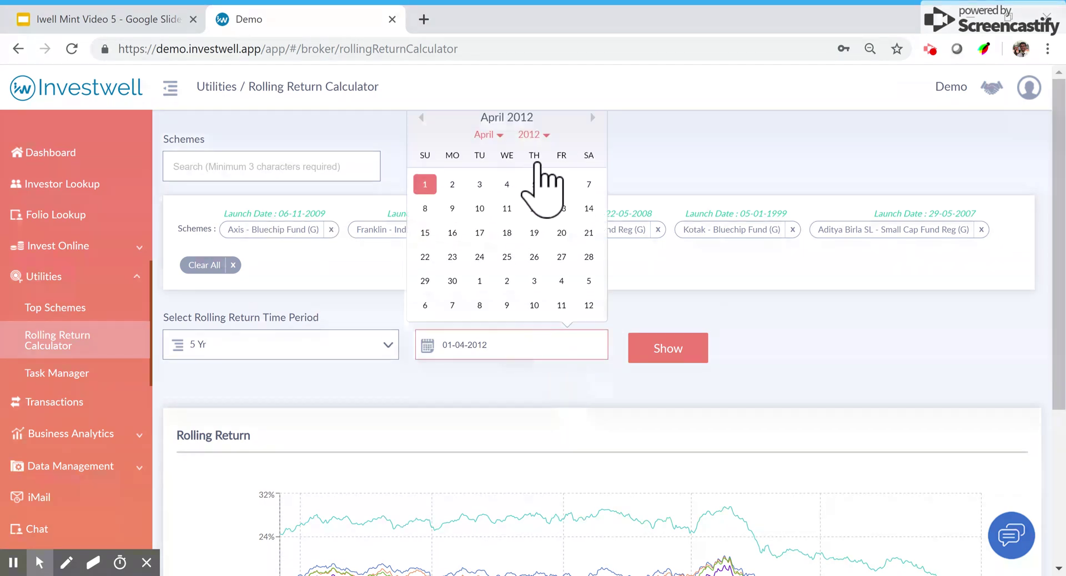
click(533, 135)
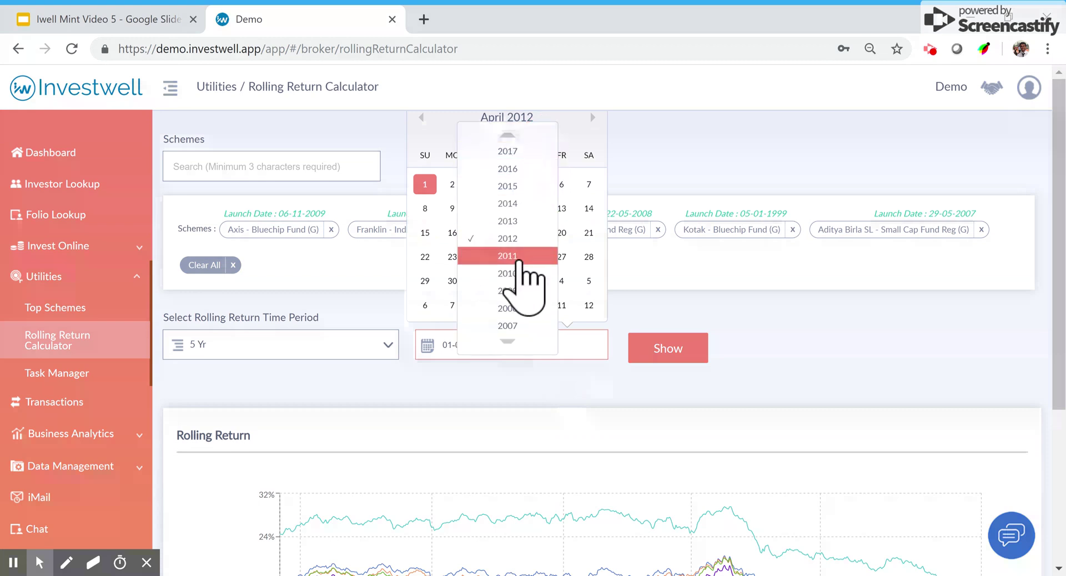
click(514, 273)
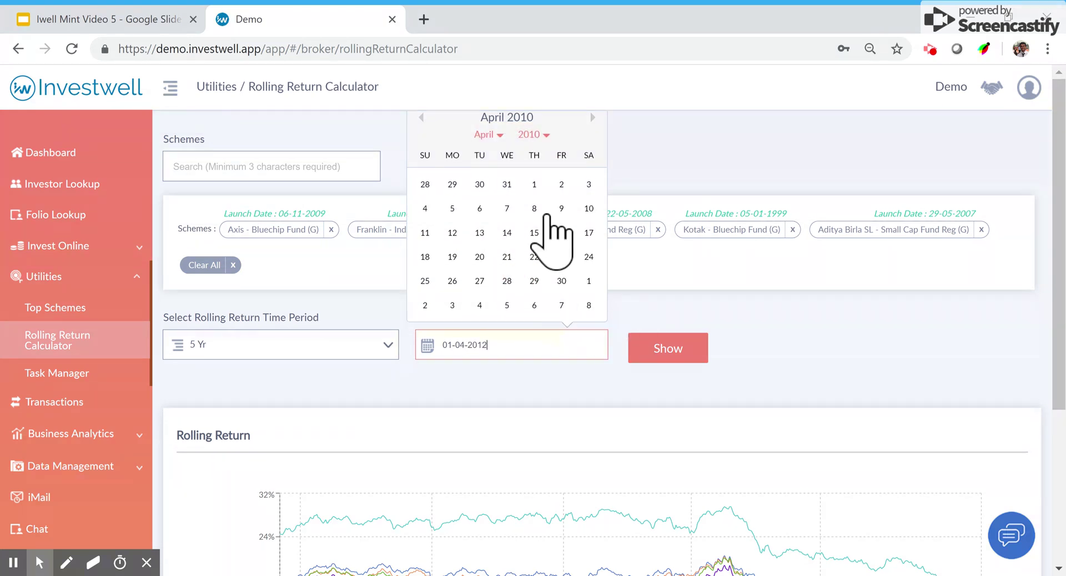
click(531, 186)
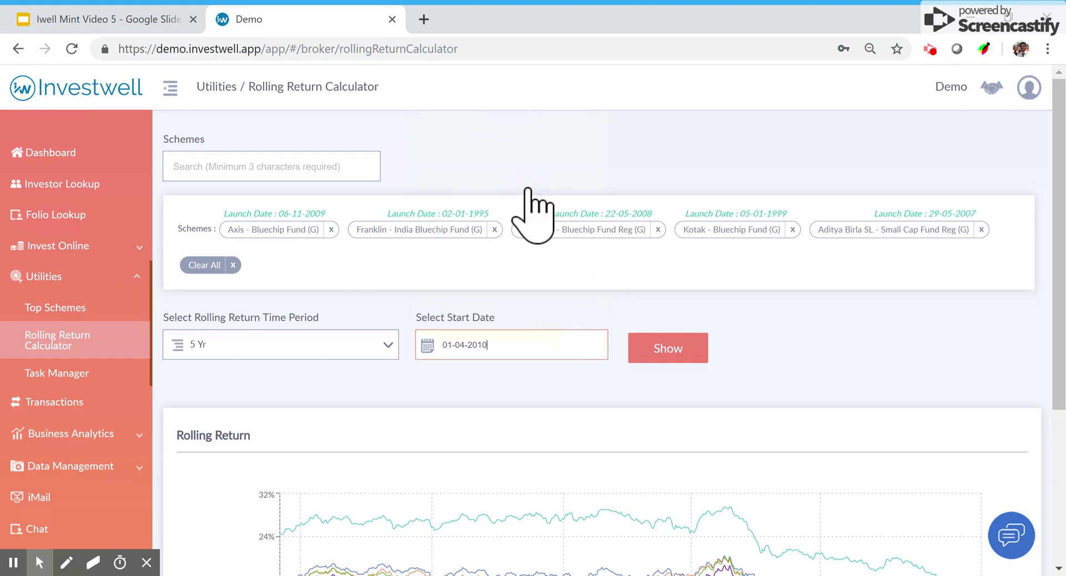
click(680, 355)
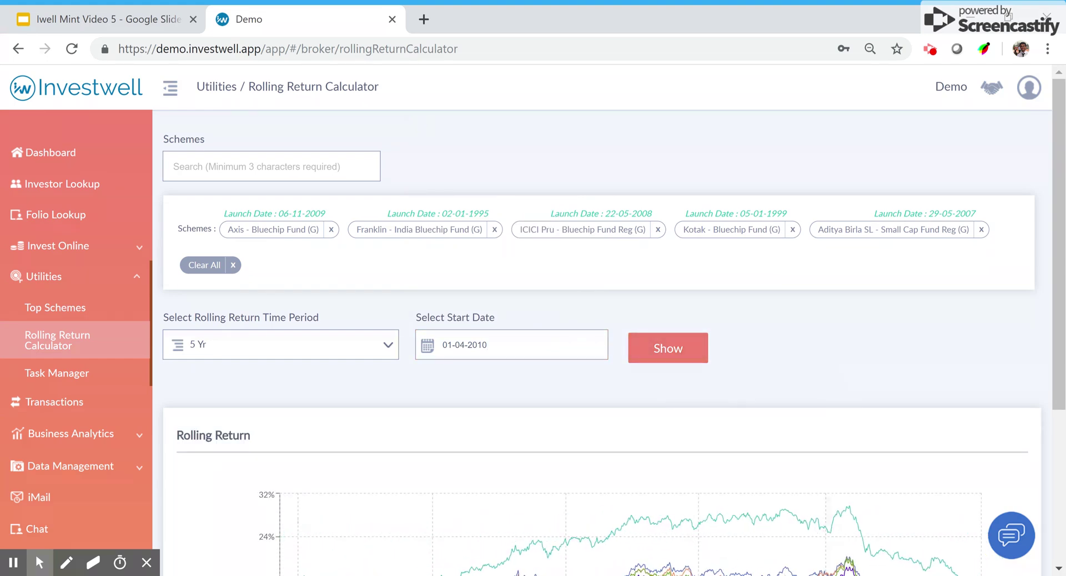
Review the rolling return chart of all five schemes for the start date 01-04-2010, including its legend and point values.
scroll(826, 416, down, 3)
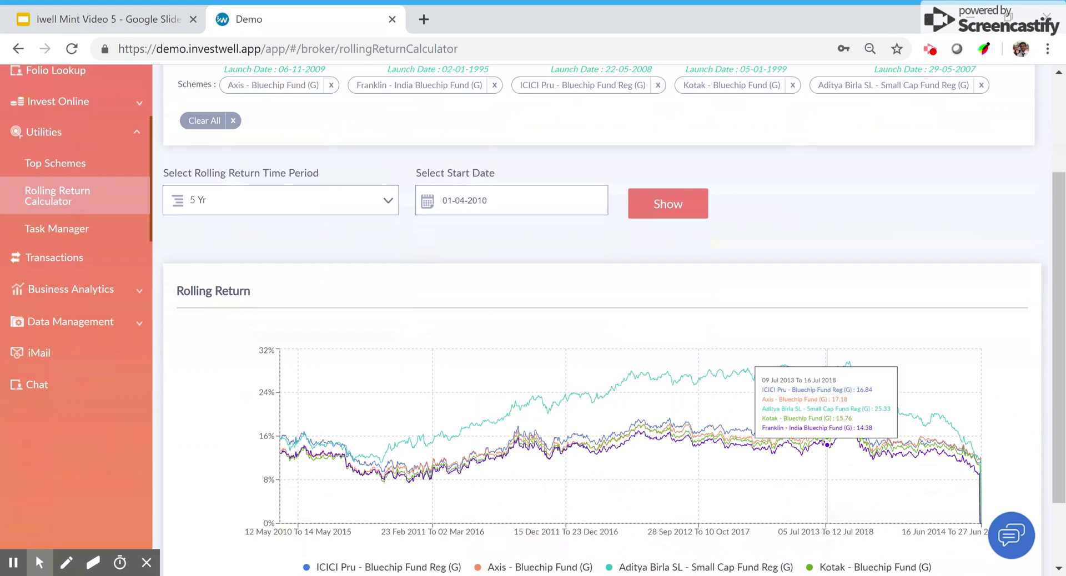
scroll(773, 361, down, 1)
scroll(466, 374, down, 1)
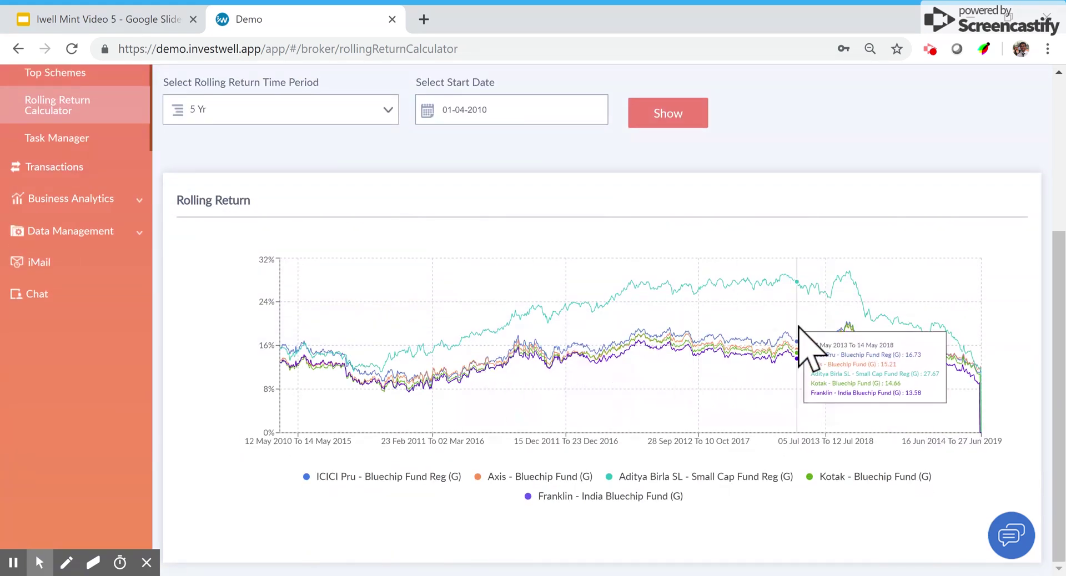
scroll(798, 333, up, 3)
scroll(610, 333, up, 2)
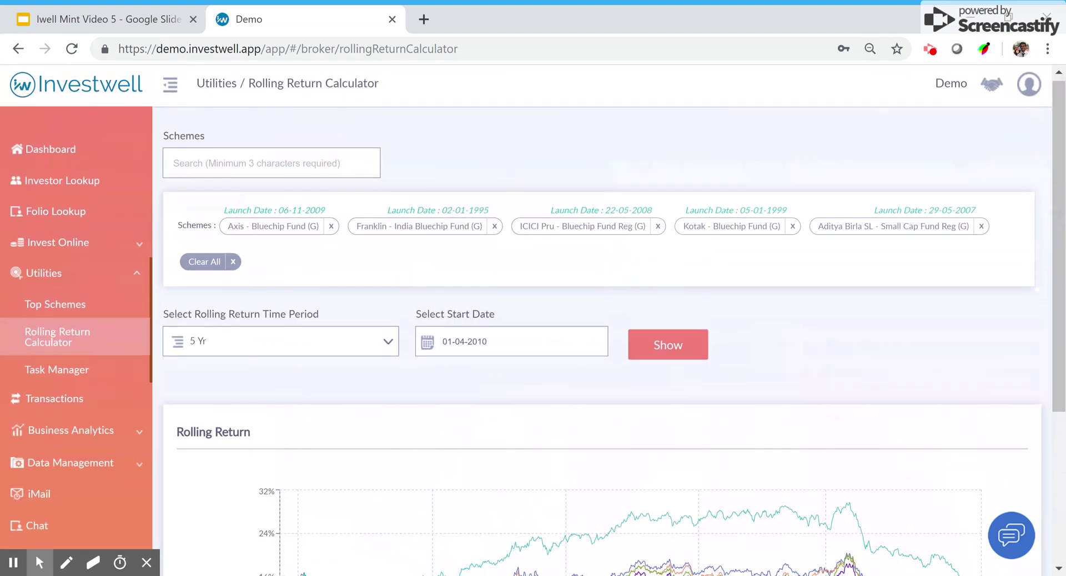
scroll(533, 320, down, 1)
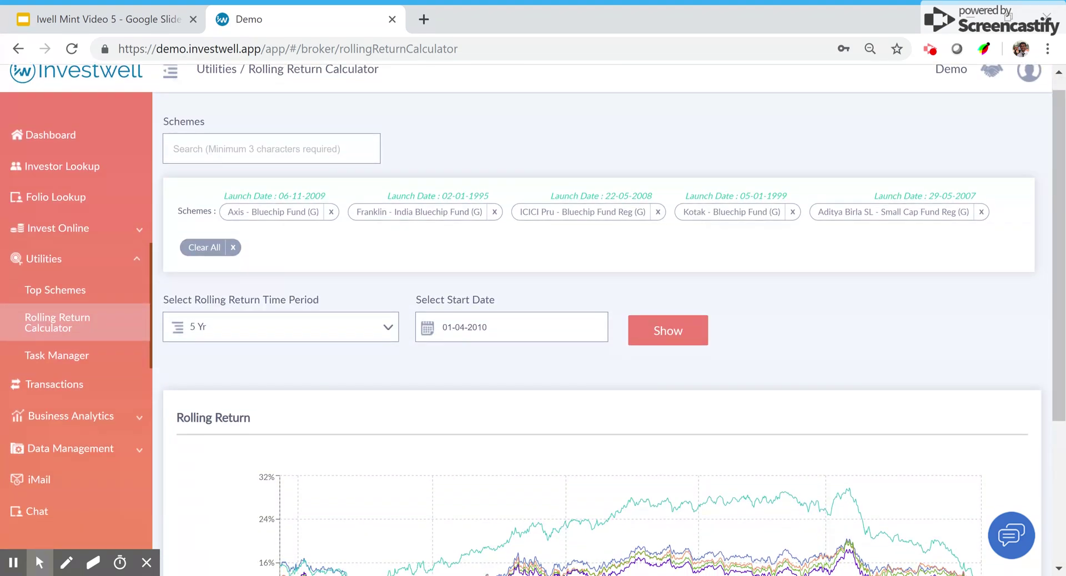
scroll(533, 320, down, 1)
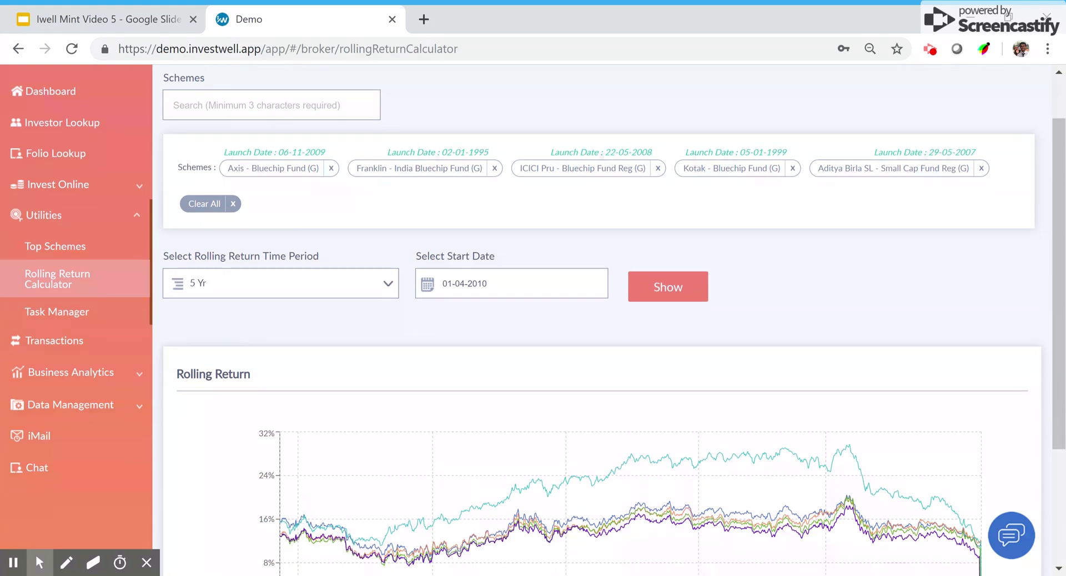